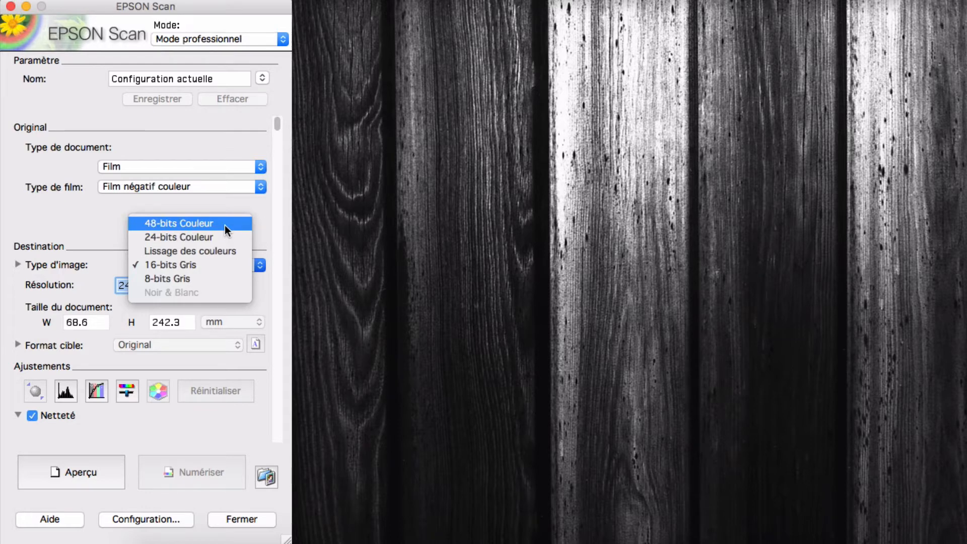
Set the image type to 48-bits Couleur and generate a preview of the film negatives
left_click(225, 225)
left_click_drag(276, 127, 287, 443)
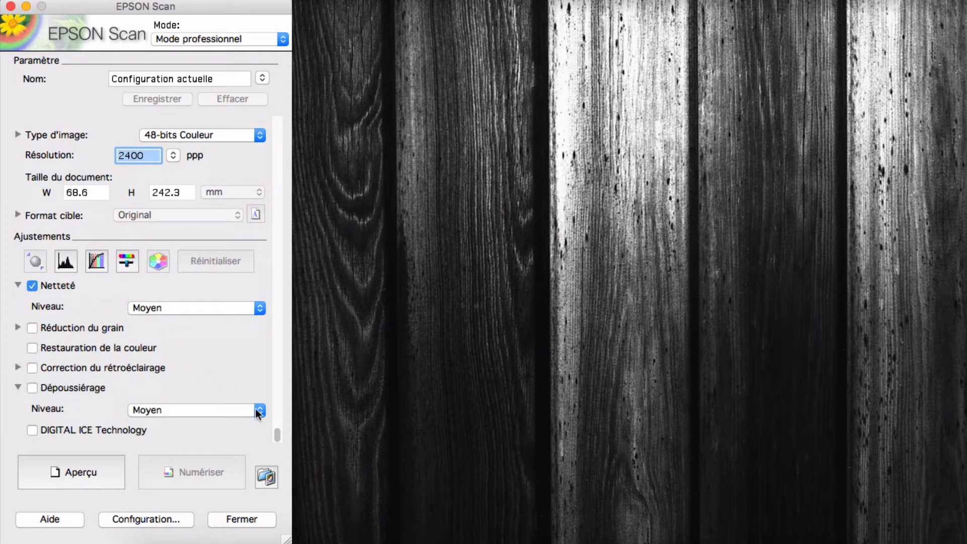
mouse_move(279, 433)
left_mouse_down()
mouse_move(259, 233)
mouse_move(268, 92)
mouse_move(296, 427)
mouse_move(285, 447)
left_mouse_up()
left_click(110, 470)
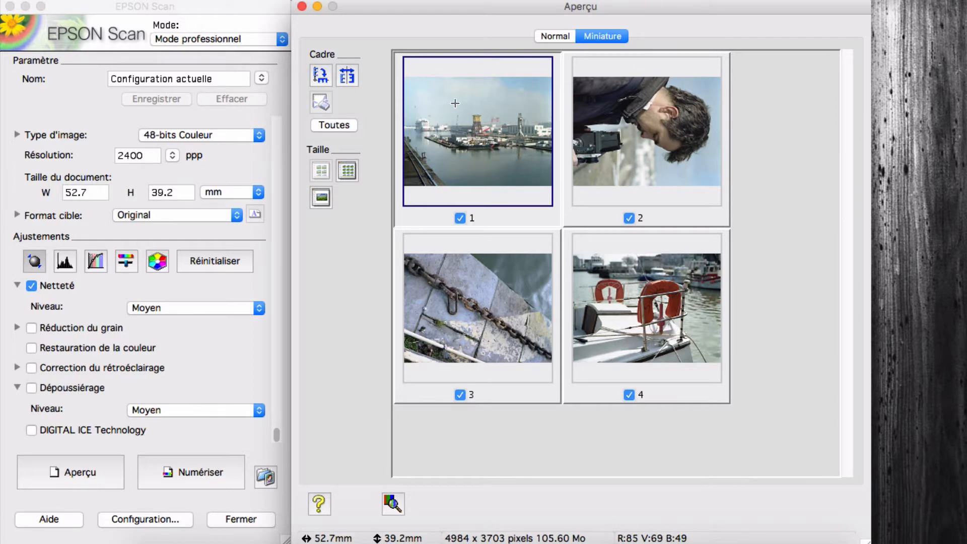
Enlarge frame 1 in the preview and open its histogram adjustment
double_click(455, 102)
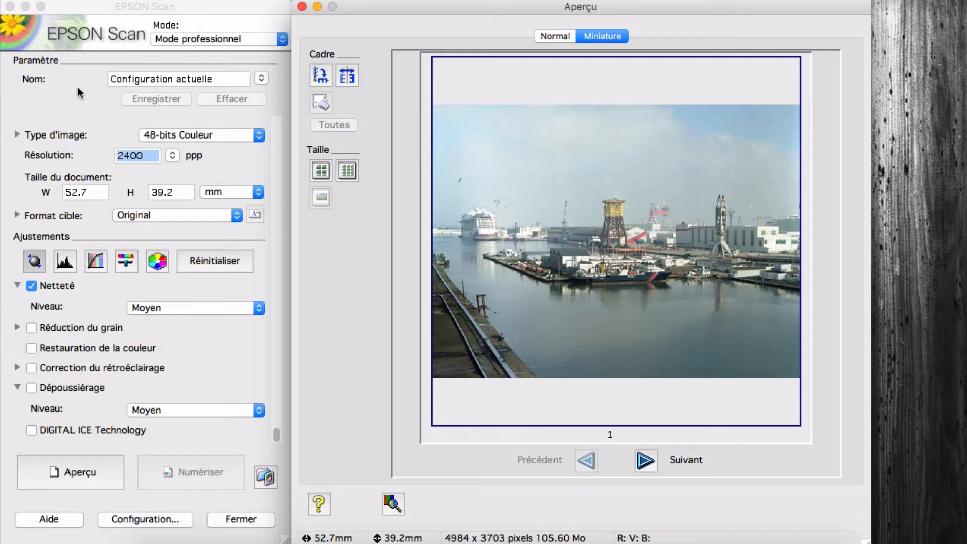
left_click(78, 10)
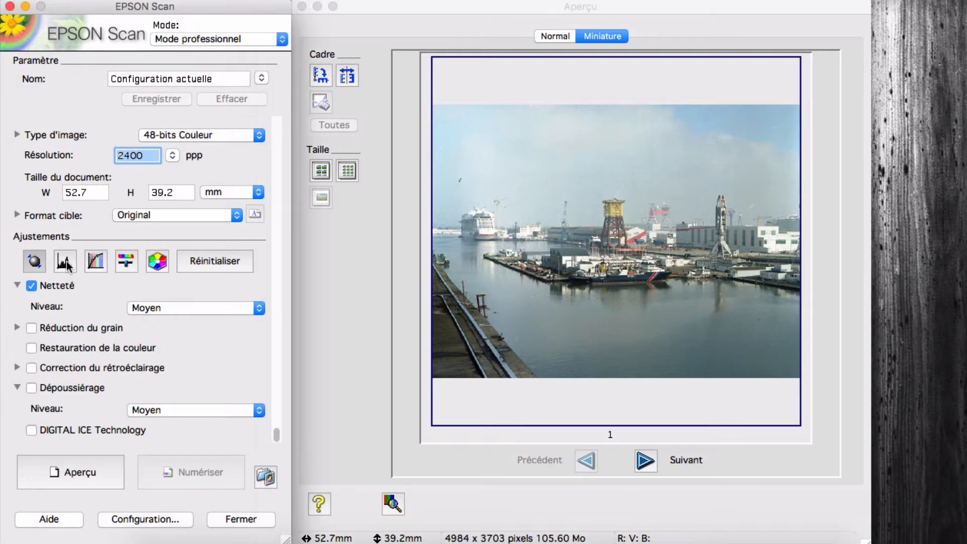
left_click(67, 263)
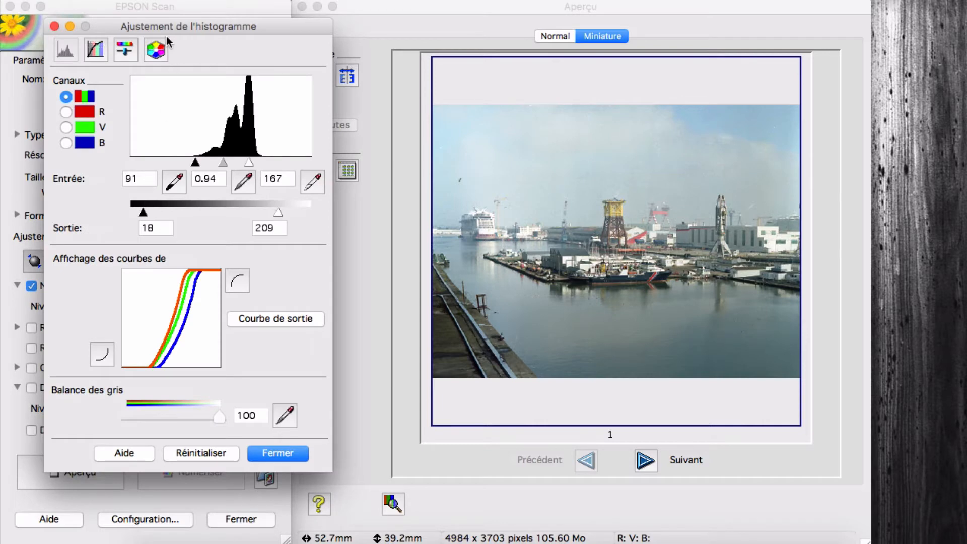
left_click_drag(165, 26, 147, 51)
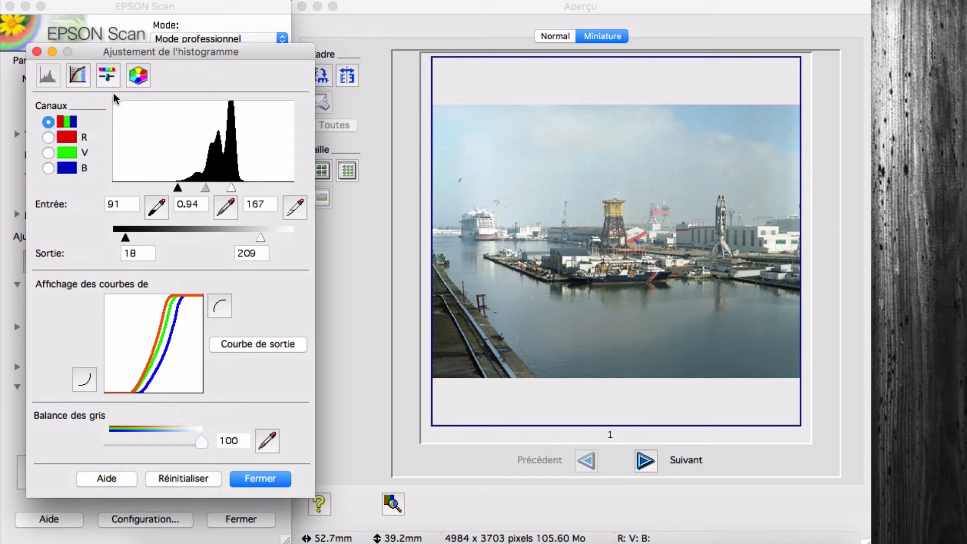
Examine the brightness, contrast, saturation and colour balance settings for frame 1, leaving only the histogram adjustment open
left_click(108, 76)
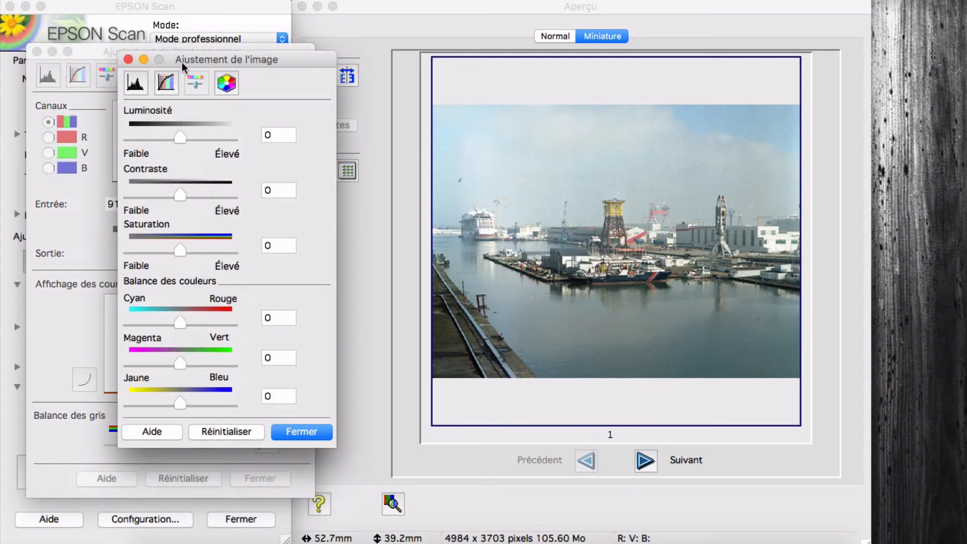
left_click_drag(185, 59, 184, 84)
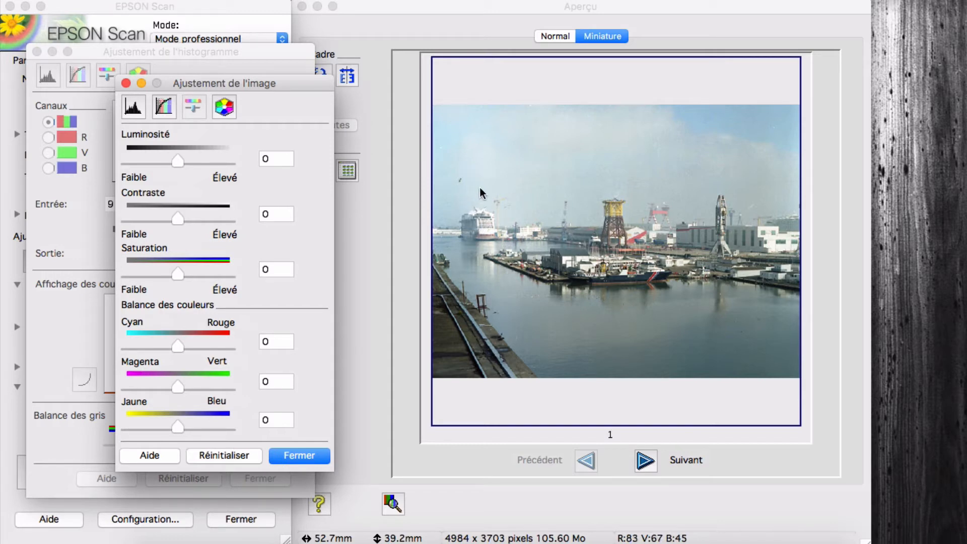
left_click(126, 83)
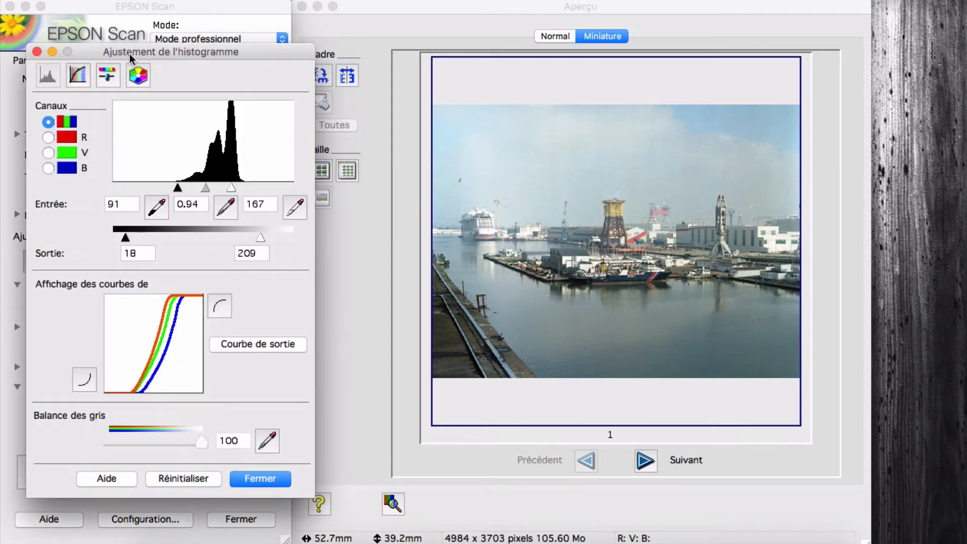
left_click_drag(129, 53, 140, 28)
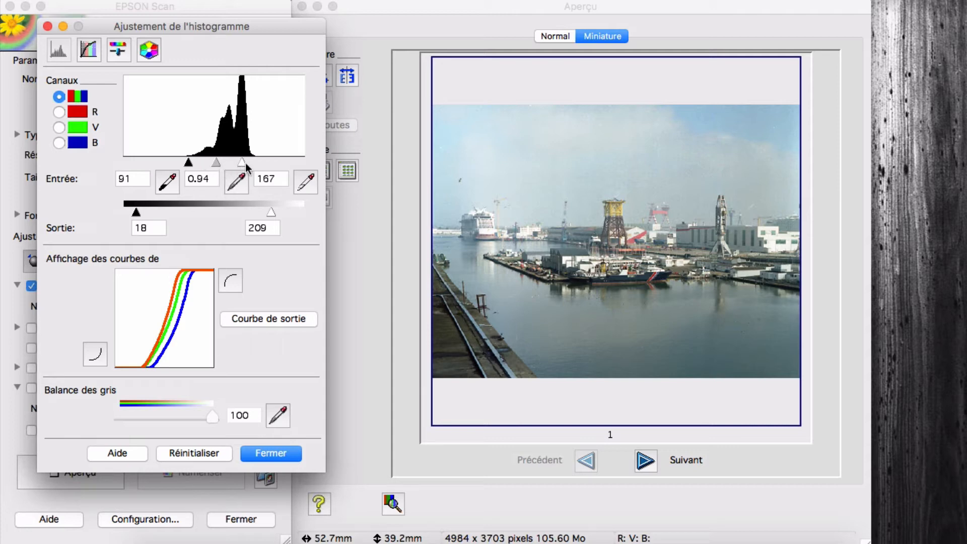
Adjust frame 1's combined RGB input levels to a shadow of about 92 and a highlight of about 170
left_click_drag(242, 163, 246, 162)
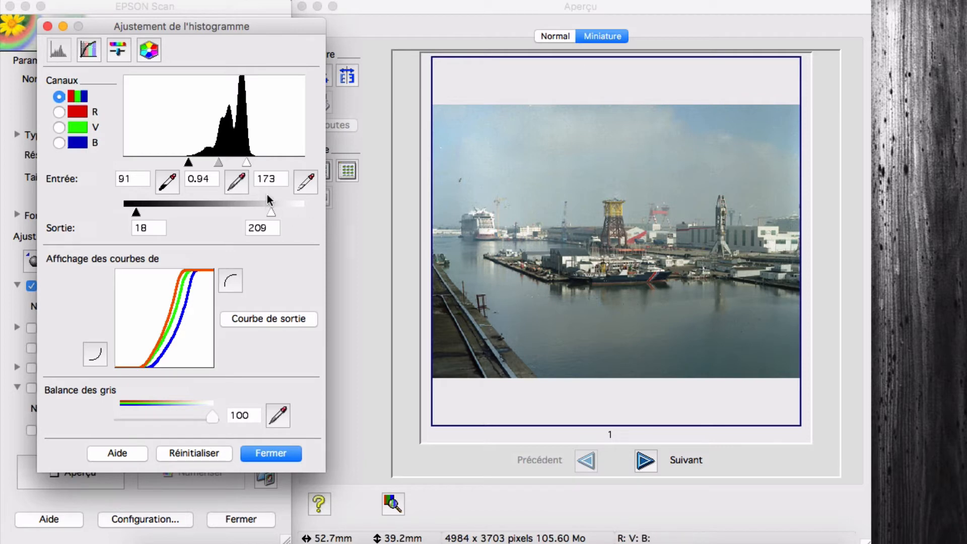
left_click_drag(246, 162, 193, 168)
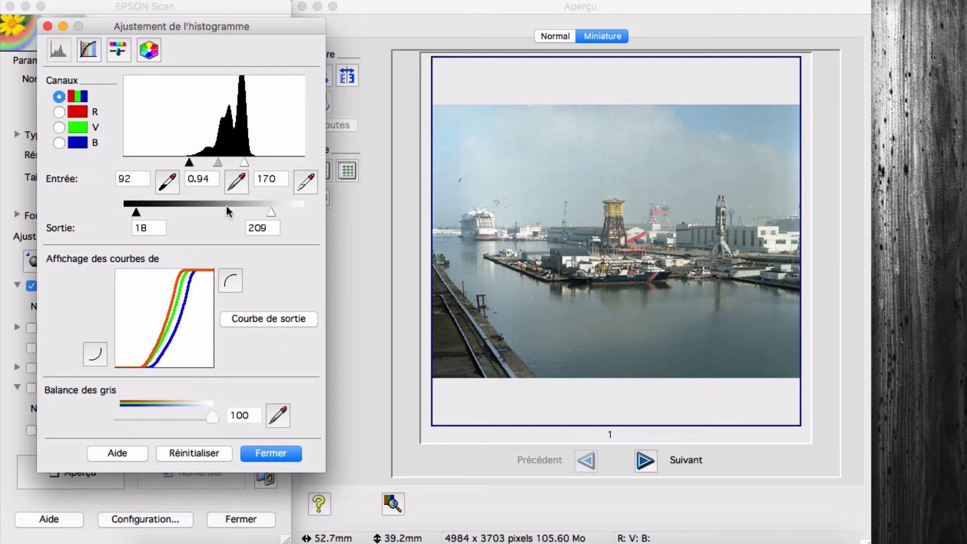
left_click_drag(189, 163, 190, 165)
Try different highlight input levels on frame 1's red channel and settle on 154
left_click(78, 112)
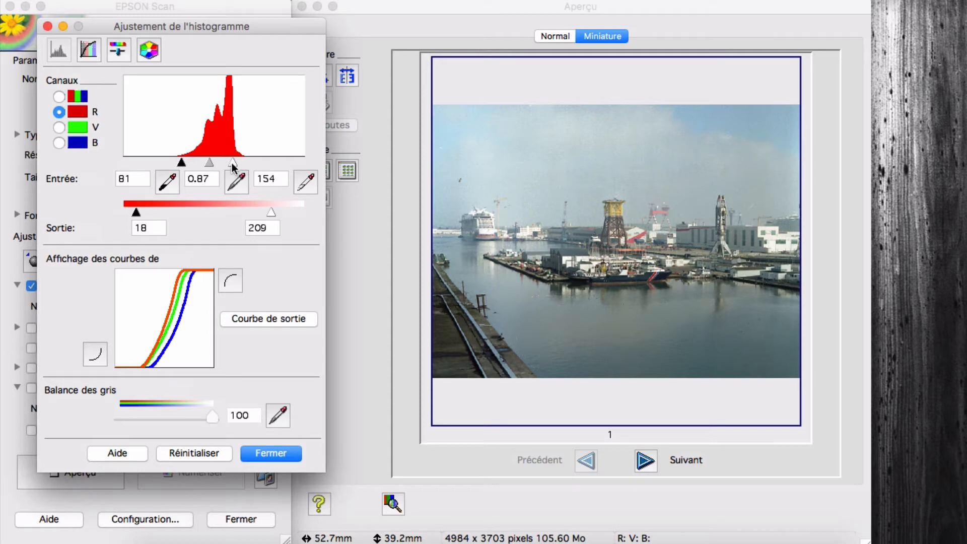
left_click_drag(232, 165, 236, 165)
left_click_drag(236, 166, 227, 167)
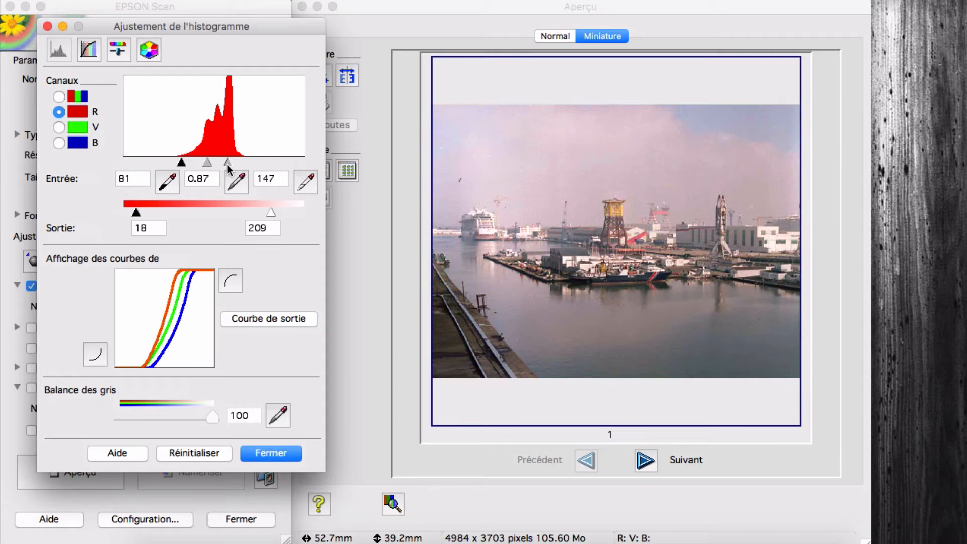
left_click_drag(228, 165, 229, 165)
left_click_drag(230, 165, 231, 161)
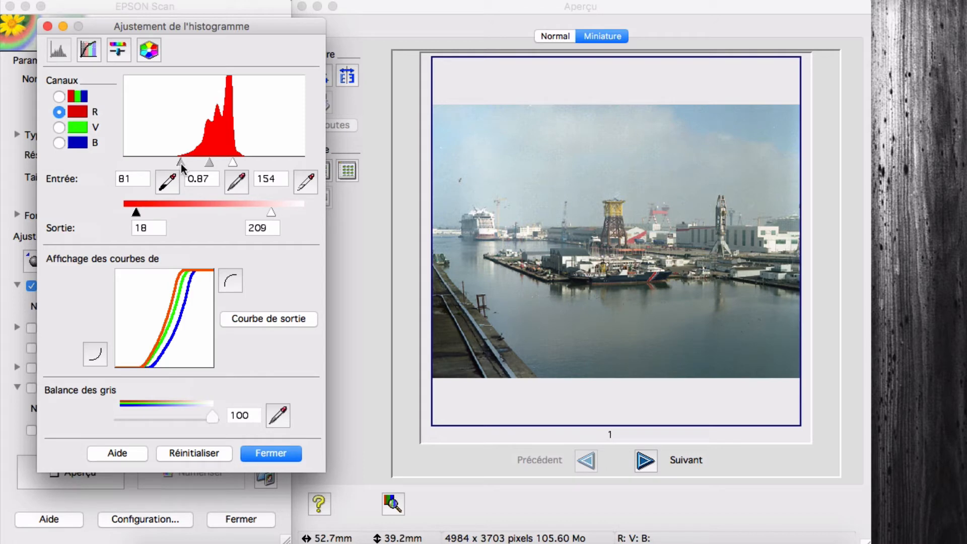
Fine-tune the shadow and midtone input levels of frame 1's red channel
mouse_move(181, 163)
left_mouse_down()
mouse_move(172, 172)
mouse_move(192, 165)
mouse_move(184, 174)
left_mouse_up()
left_click_drag(185, 171, 182, 172)
left_click(183, 170)
left_click_drag(210, 164, 212, 166)
Adjust frame 1's green channel input levels to a highlight of 169 and a shadow of about 93, and fine-tune the midtone
left_click(77, 126)
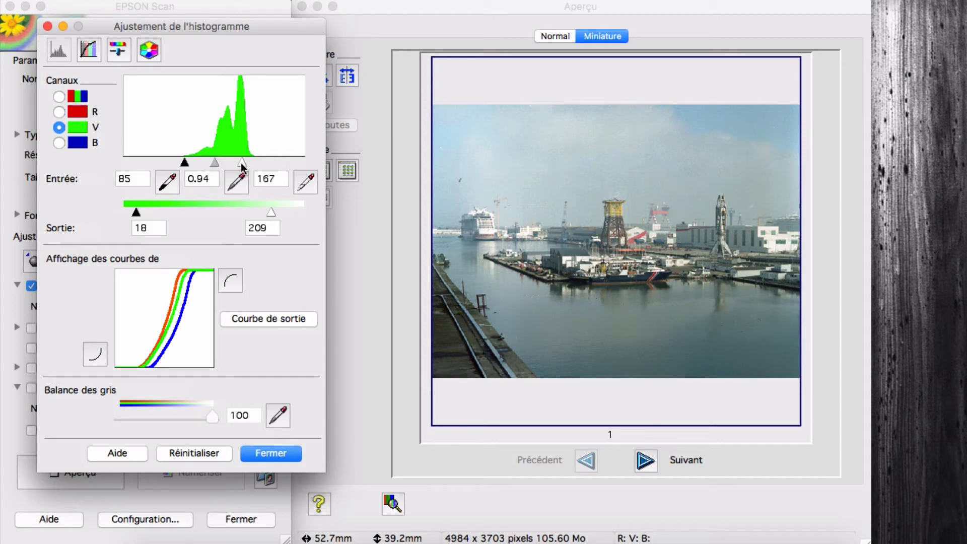
left_click_drag(243, 162, 244, 164)
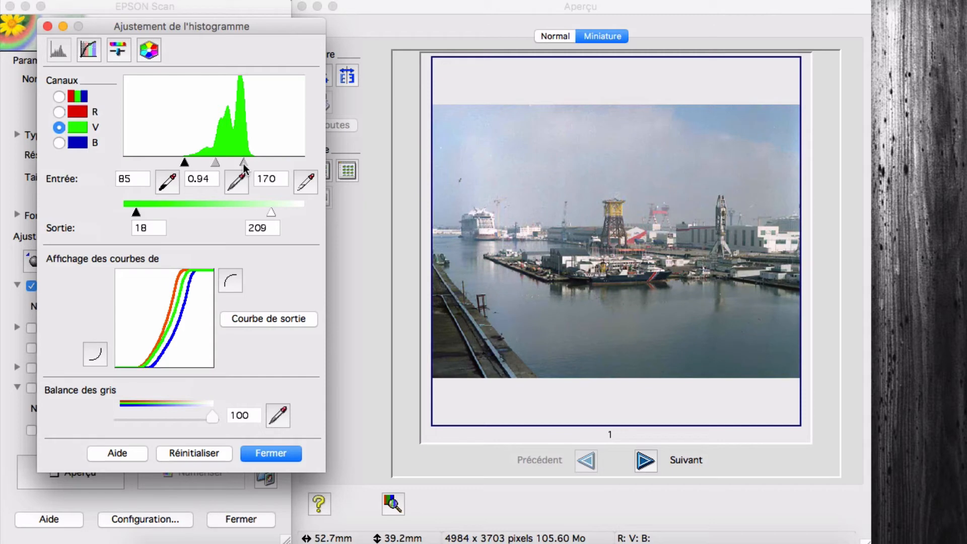
left_click_drag(243, 165, 242, 165)
left_click_drag(184, 161, 190, 163)
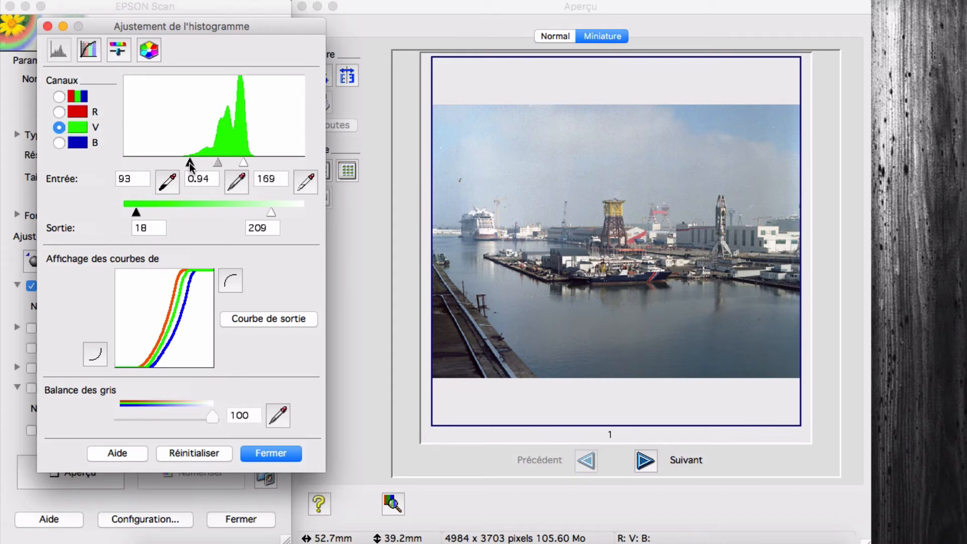
left_click_drag(189, 162, 221, 167)
Fine-tune the highlight, shadow and midtone input levels of frame 1's blue channel
left_click(79, 145)
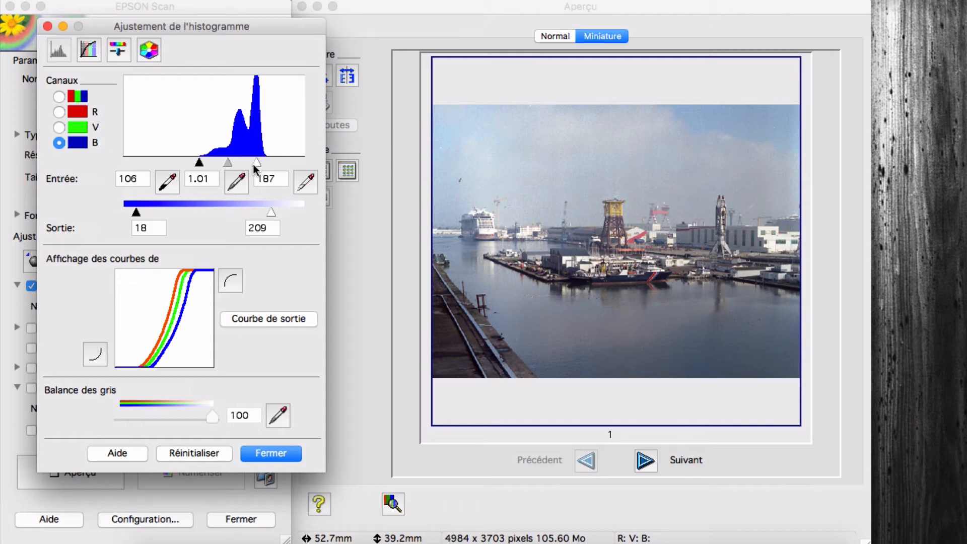
left_click_drag(256, 162, 257, 161)
left_click_drag(201, 162, 233, 168)
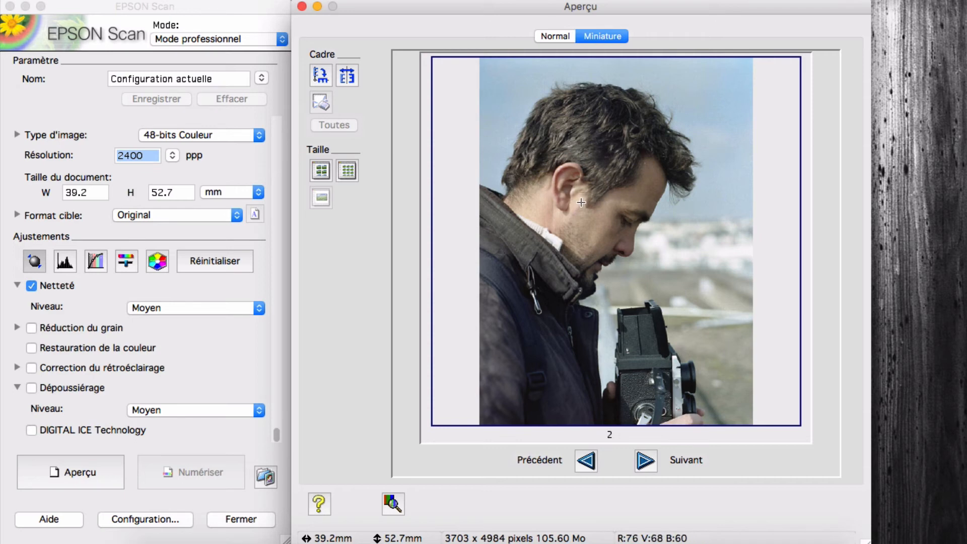
Open frame 2's histogram adjustment and fine-tune its red channel input levels, with the highlight at 158
left_click(73, 262)
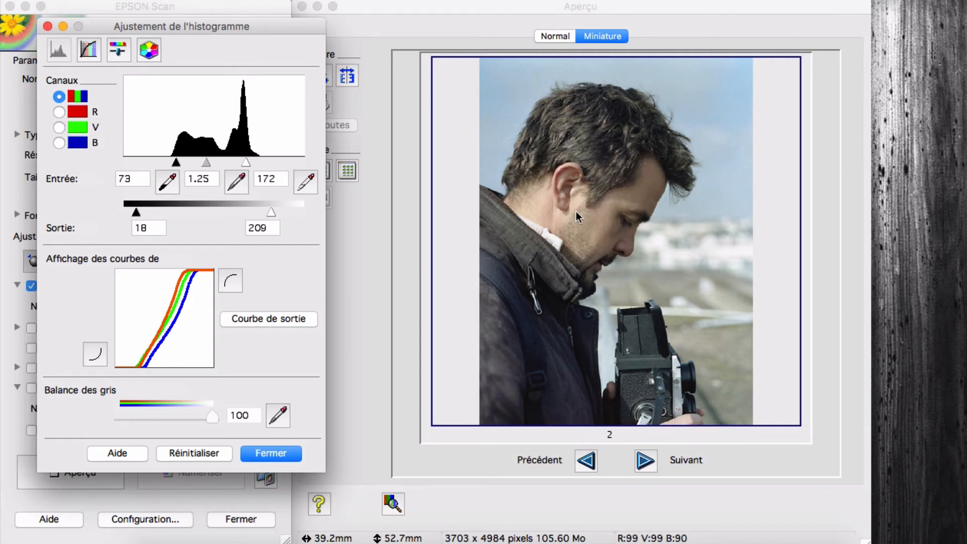
left_click(78, 115)
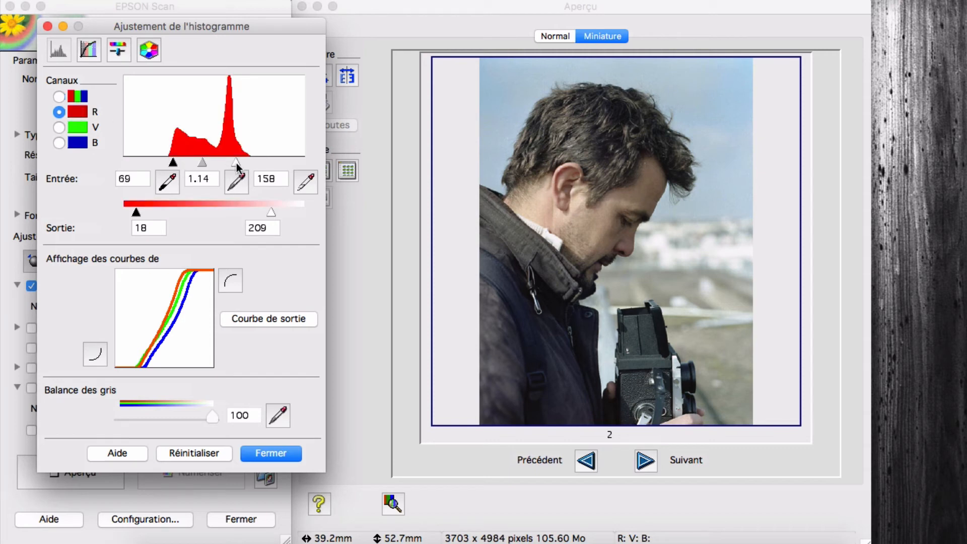
left_click_drag(236, 164, 238, 166)
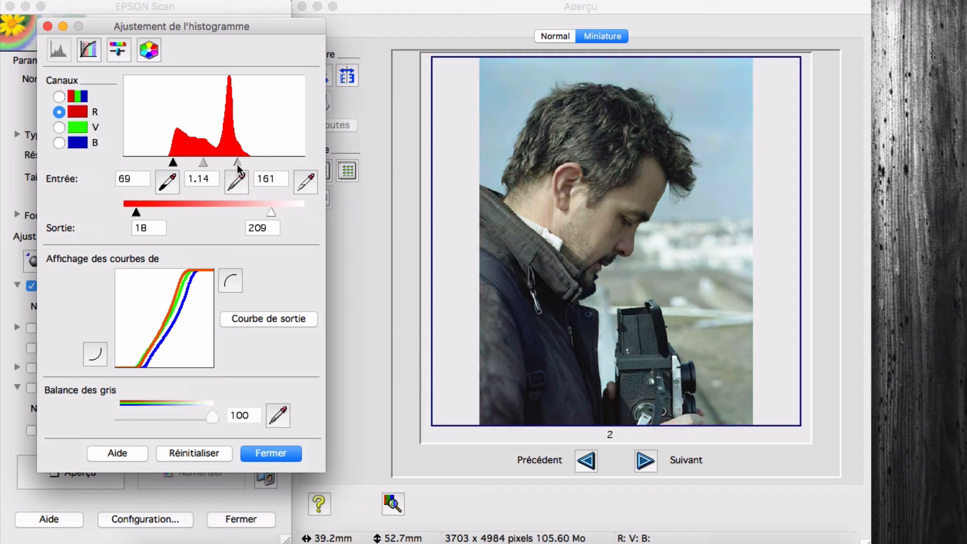
left_click_drag(239, 170, 235, 168)
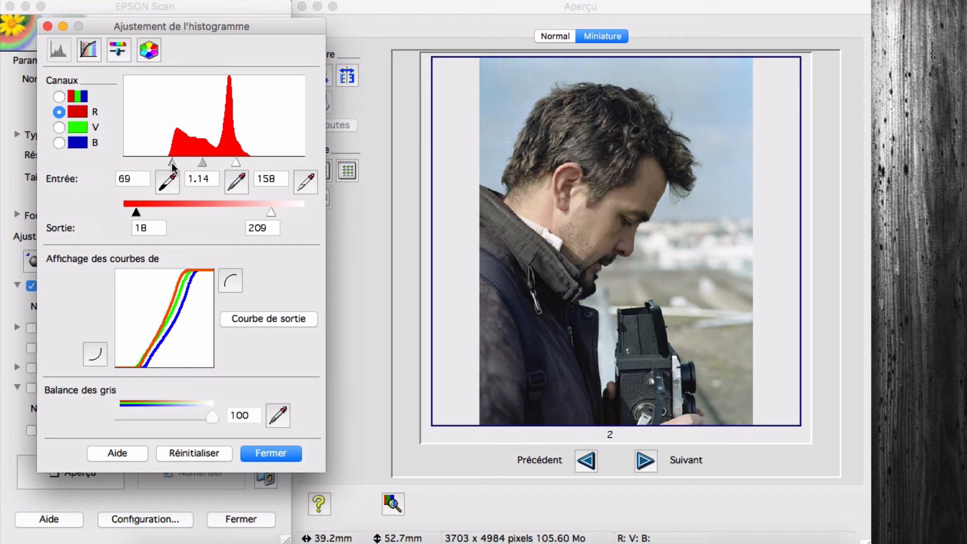
left_click_drag(173, 163, 174, 165)
mouse_move(203, 163)
left_mouse_down()
mouse_move(214, 165)
mouse_move(201, 168)
left_mouse_up()
Set frame 2's green channel input levels to shadow 68, midtone 1.16 and highlight 171
left_click(95, 135)
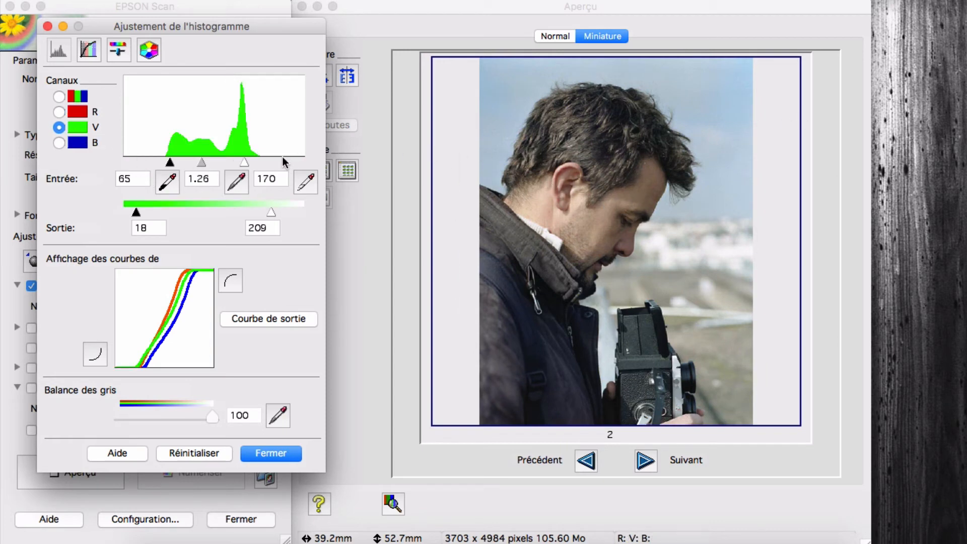
left_click_drag(245, 162, 245, 162)
left_click_drag(170, 162, 172, 167)
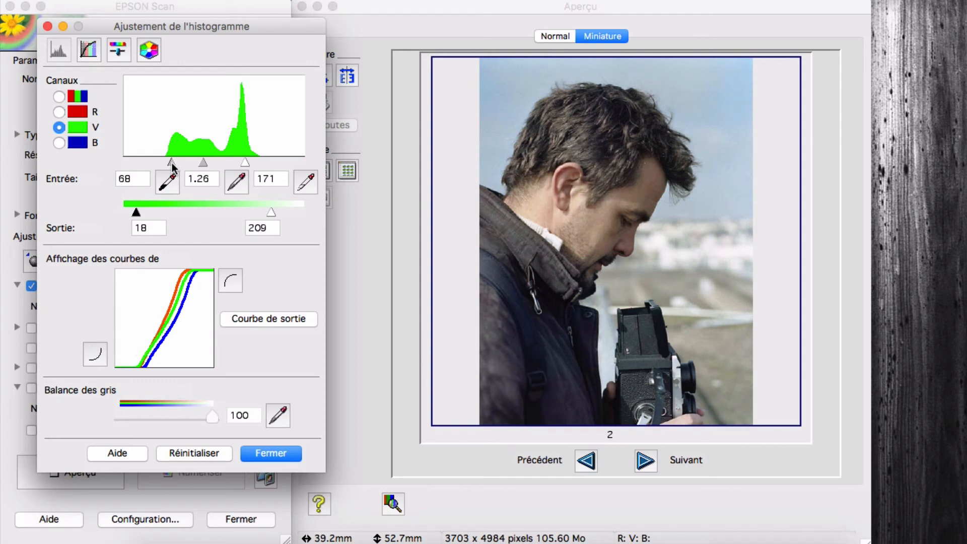
left_click_drag(172, 166, 204, 162)
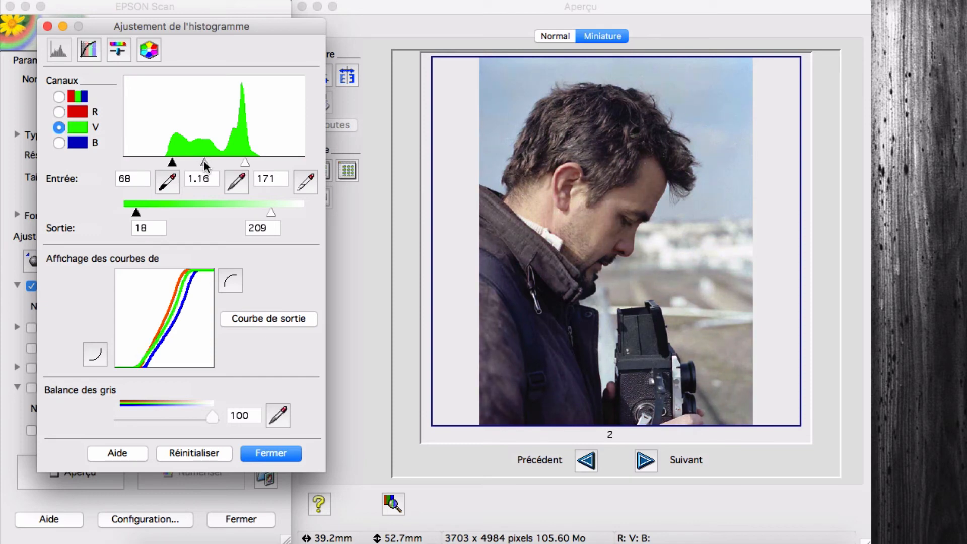
Set frame 2's blue channel input levels to shadow 87, midtone 1.36 and highlight 187
left_click(71, 143)
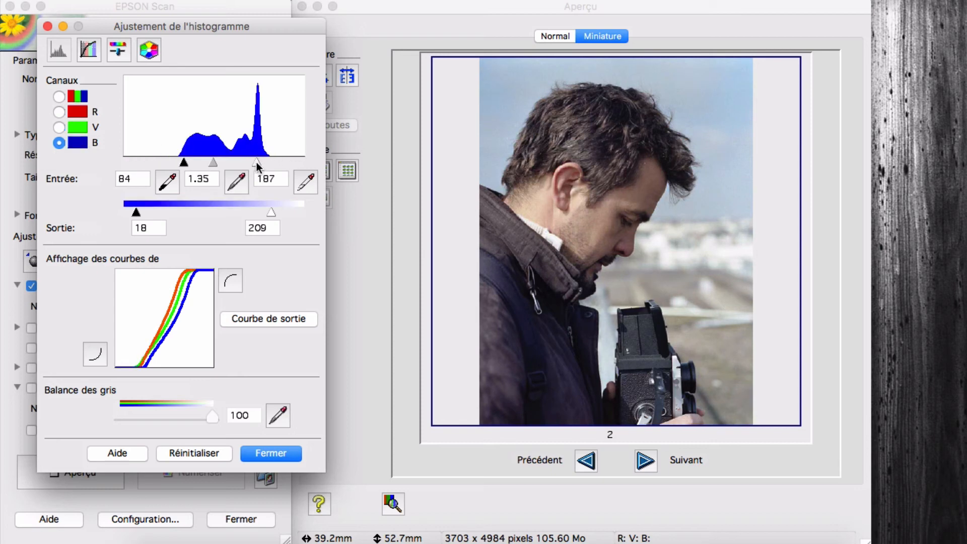
left_click_drag(256, 162, 257, 162)
left_click_drag(210, 164, 211, 162)
left_click_drag(184, 163, 186, 163)
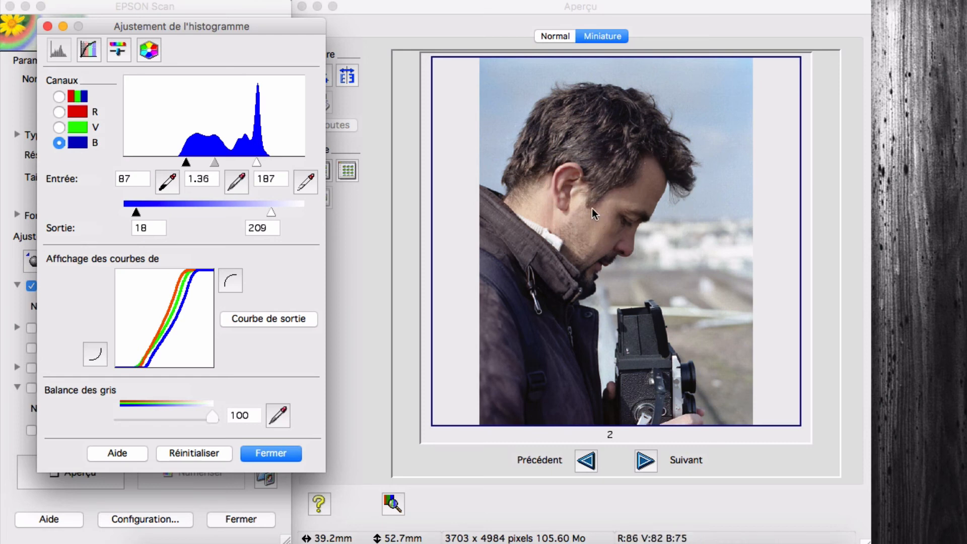
Return to the thumbnail overview and review the file save settings without changing them
double_click(533, 200)
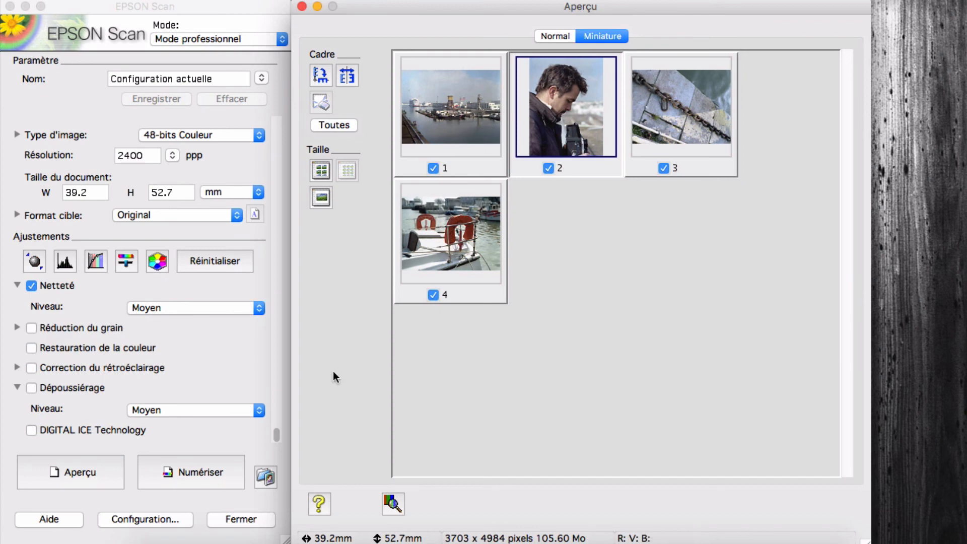
left_click(272, 479)
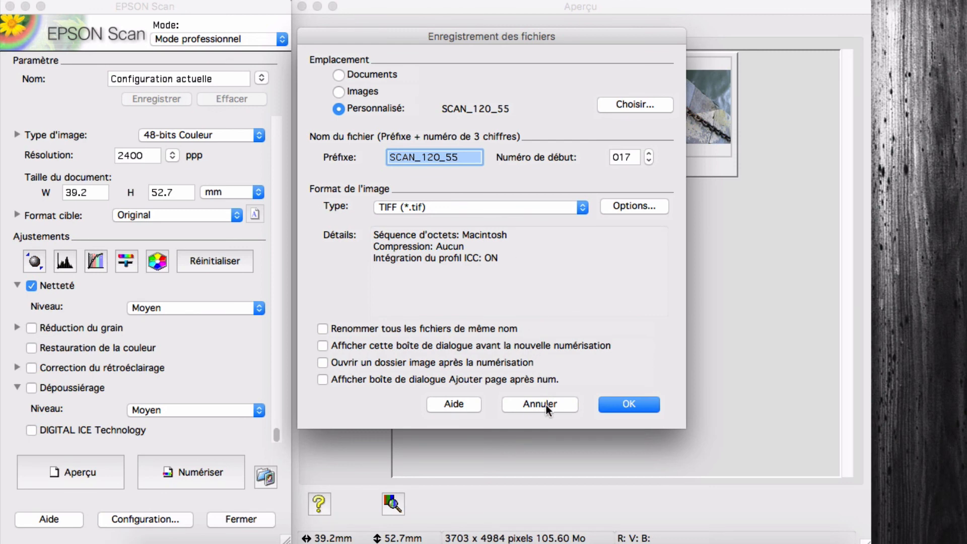
left_click(564, 402)
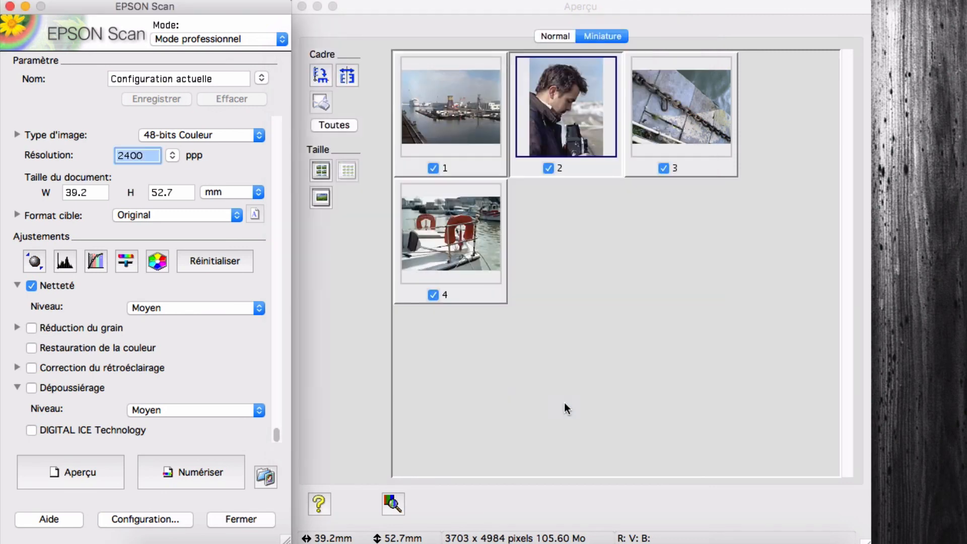